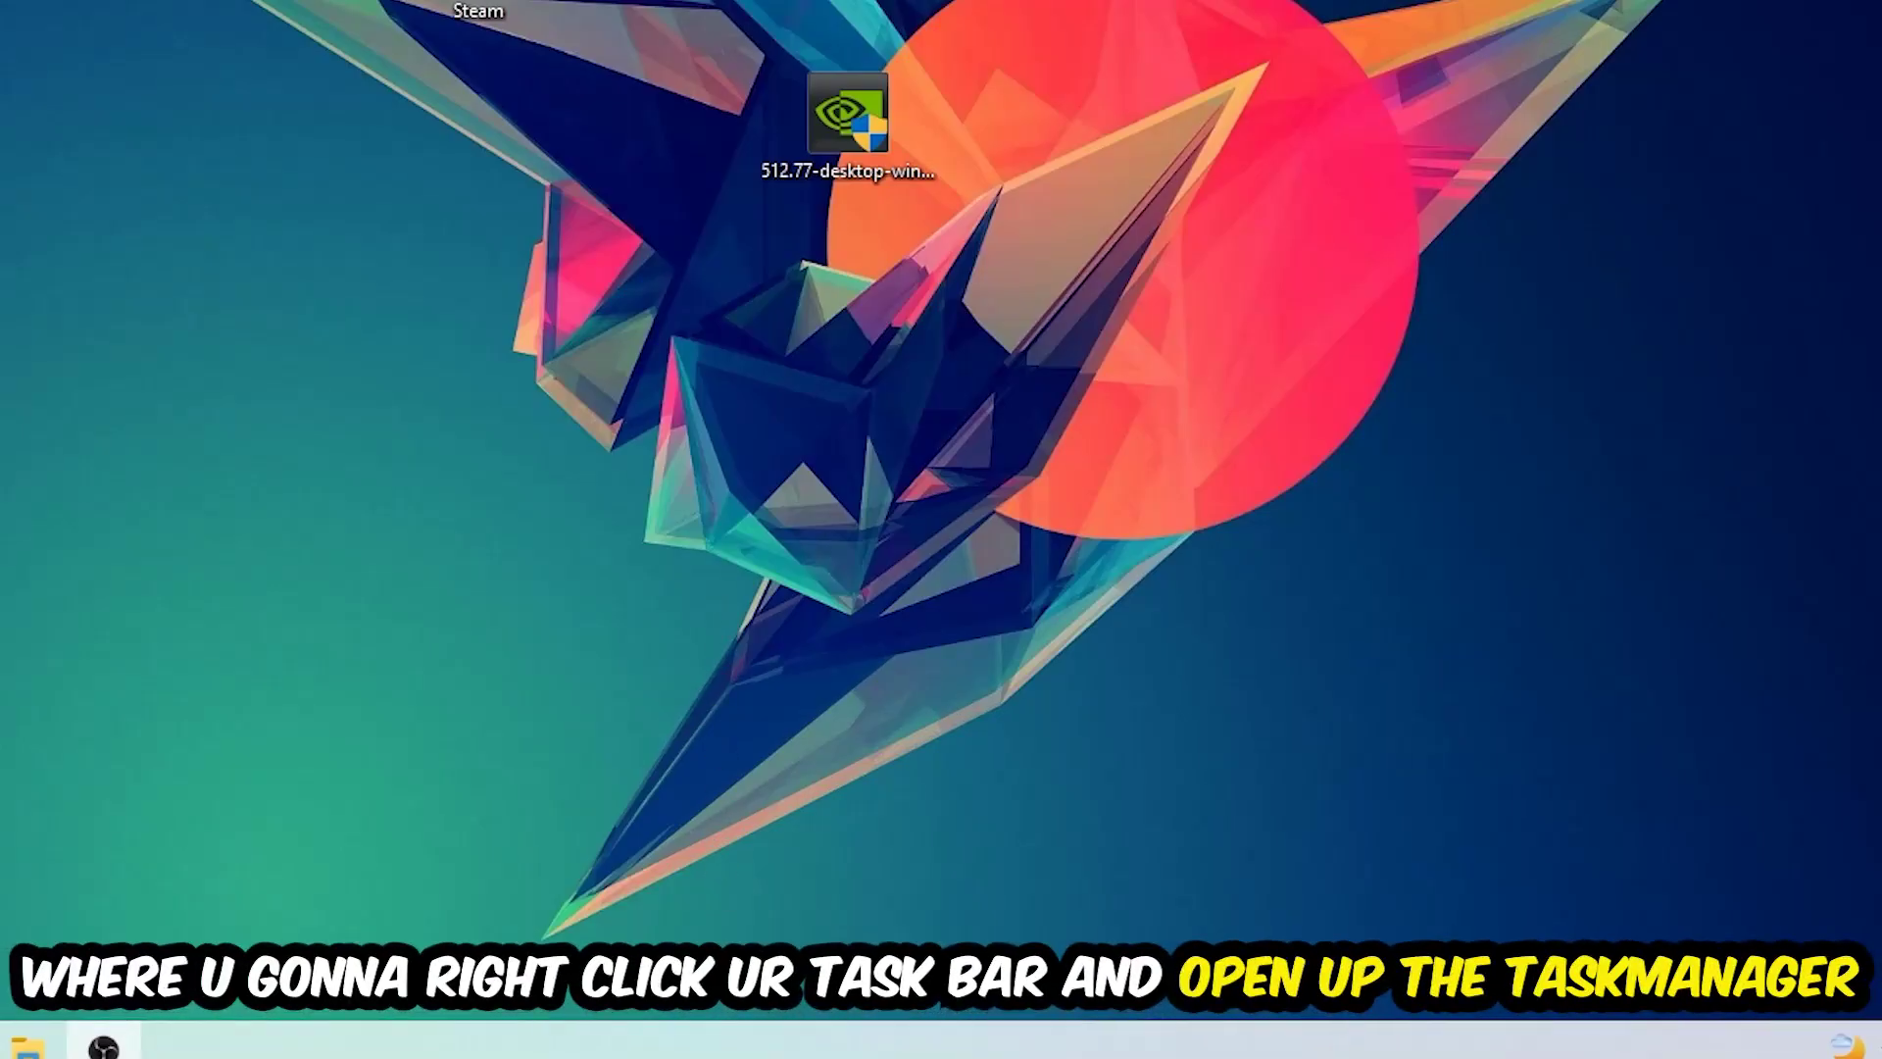
- Open Task Manager maximized and sort processes by CPU, then by GPU usage
right_click(859, 1039)
click(882, 963)
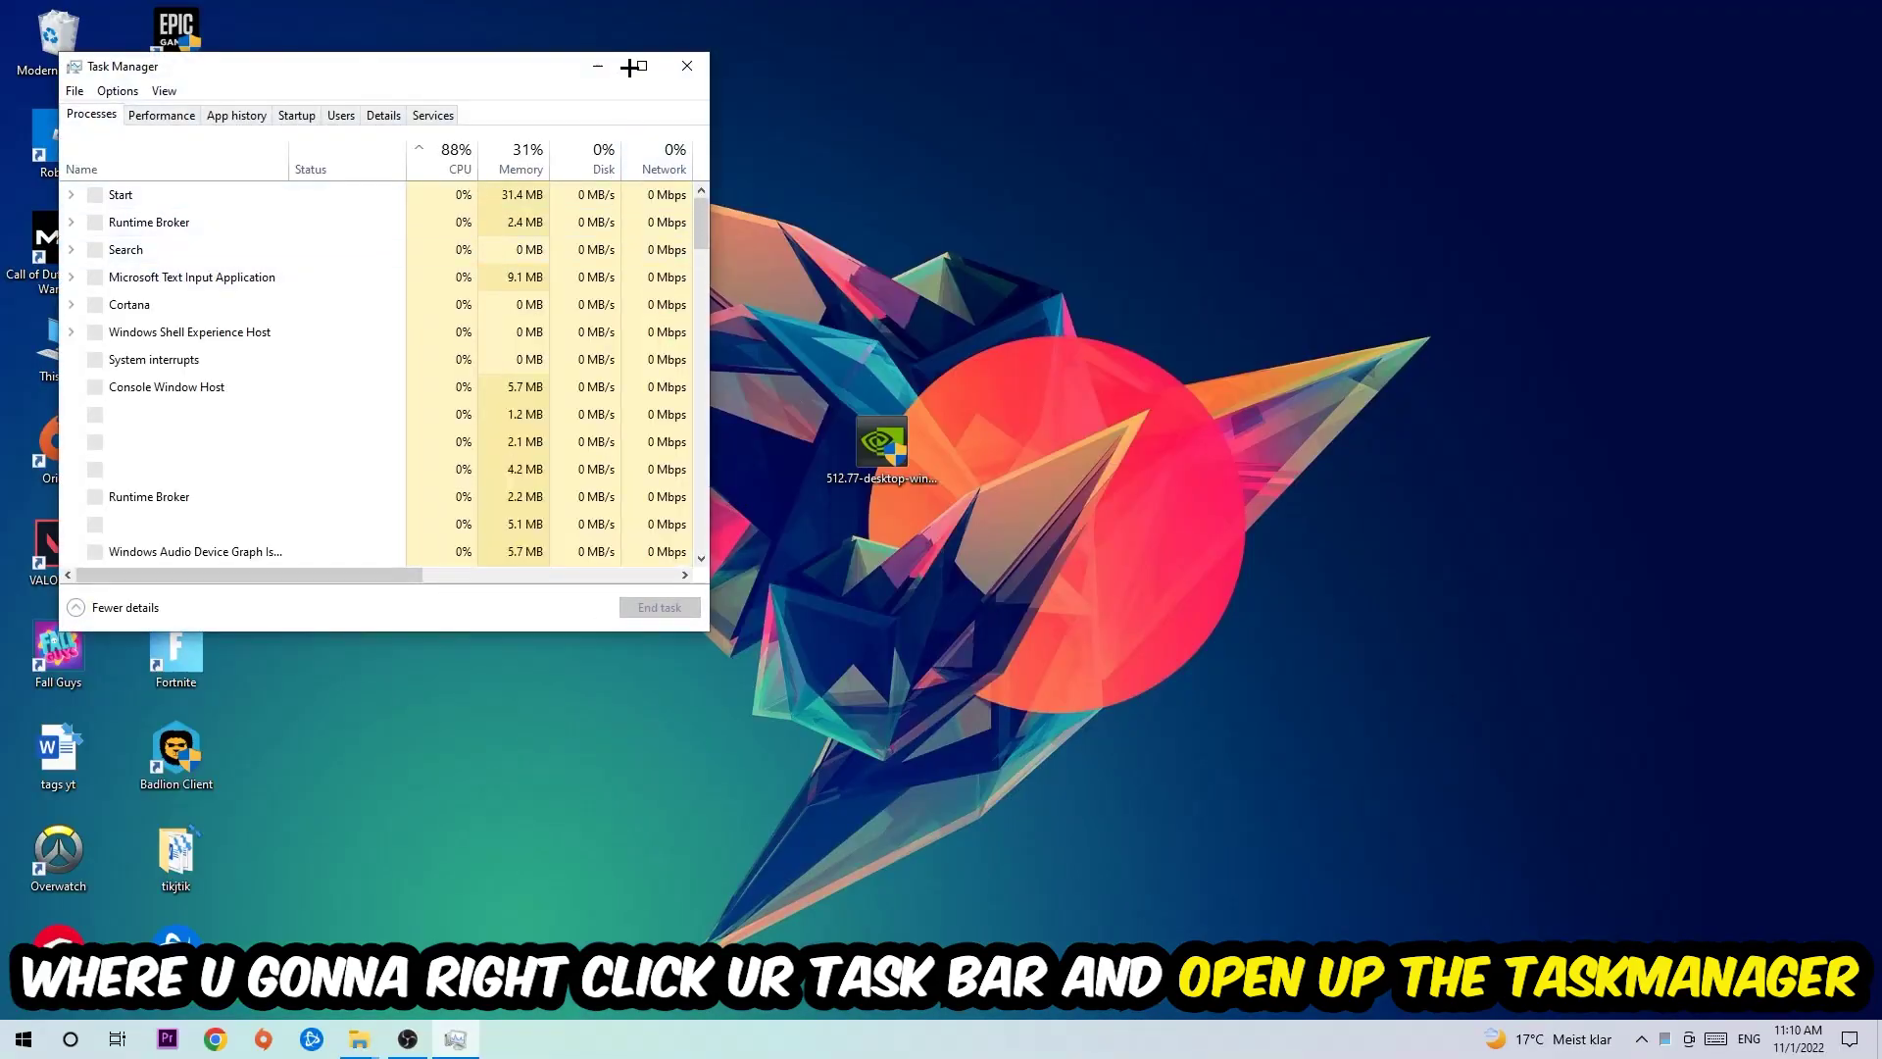
click(631, 62)
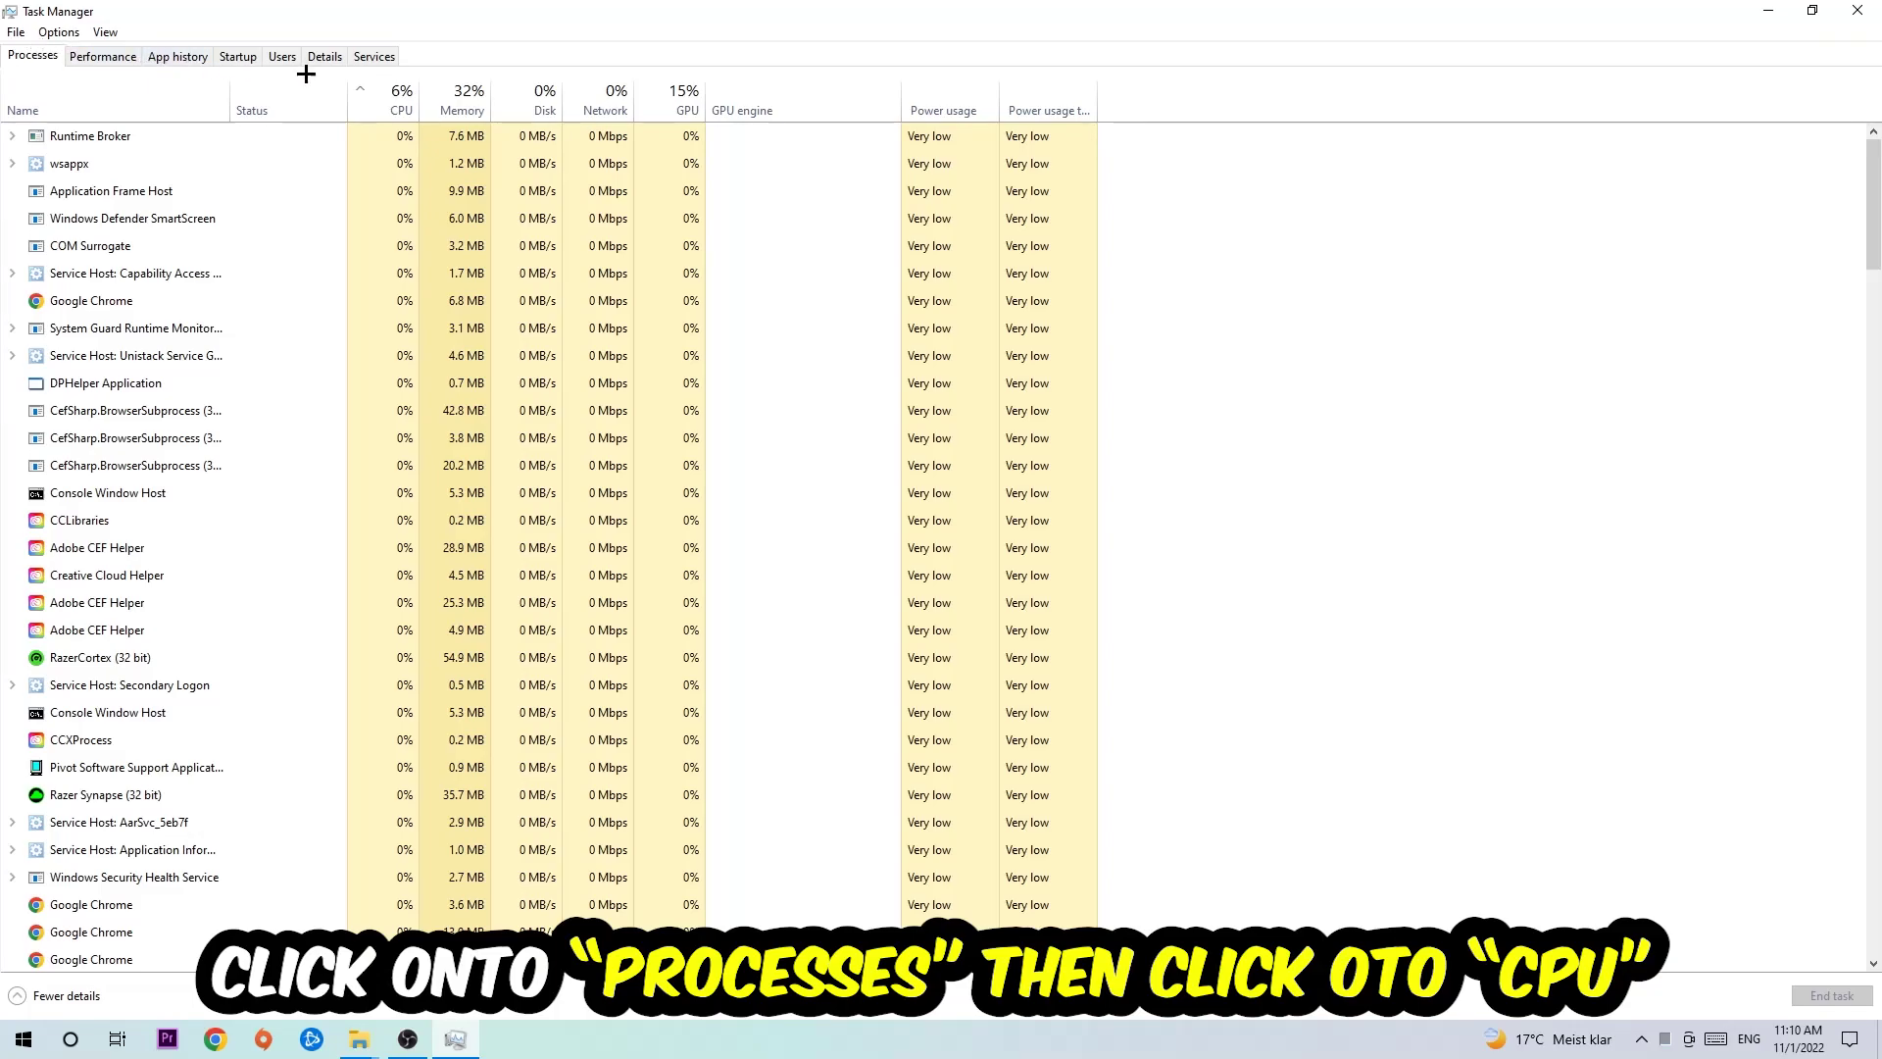
click(400, 94)
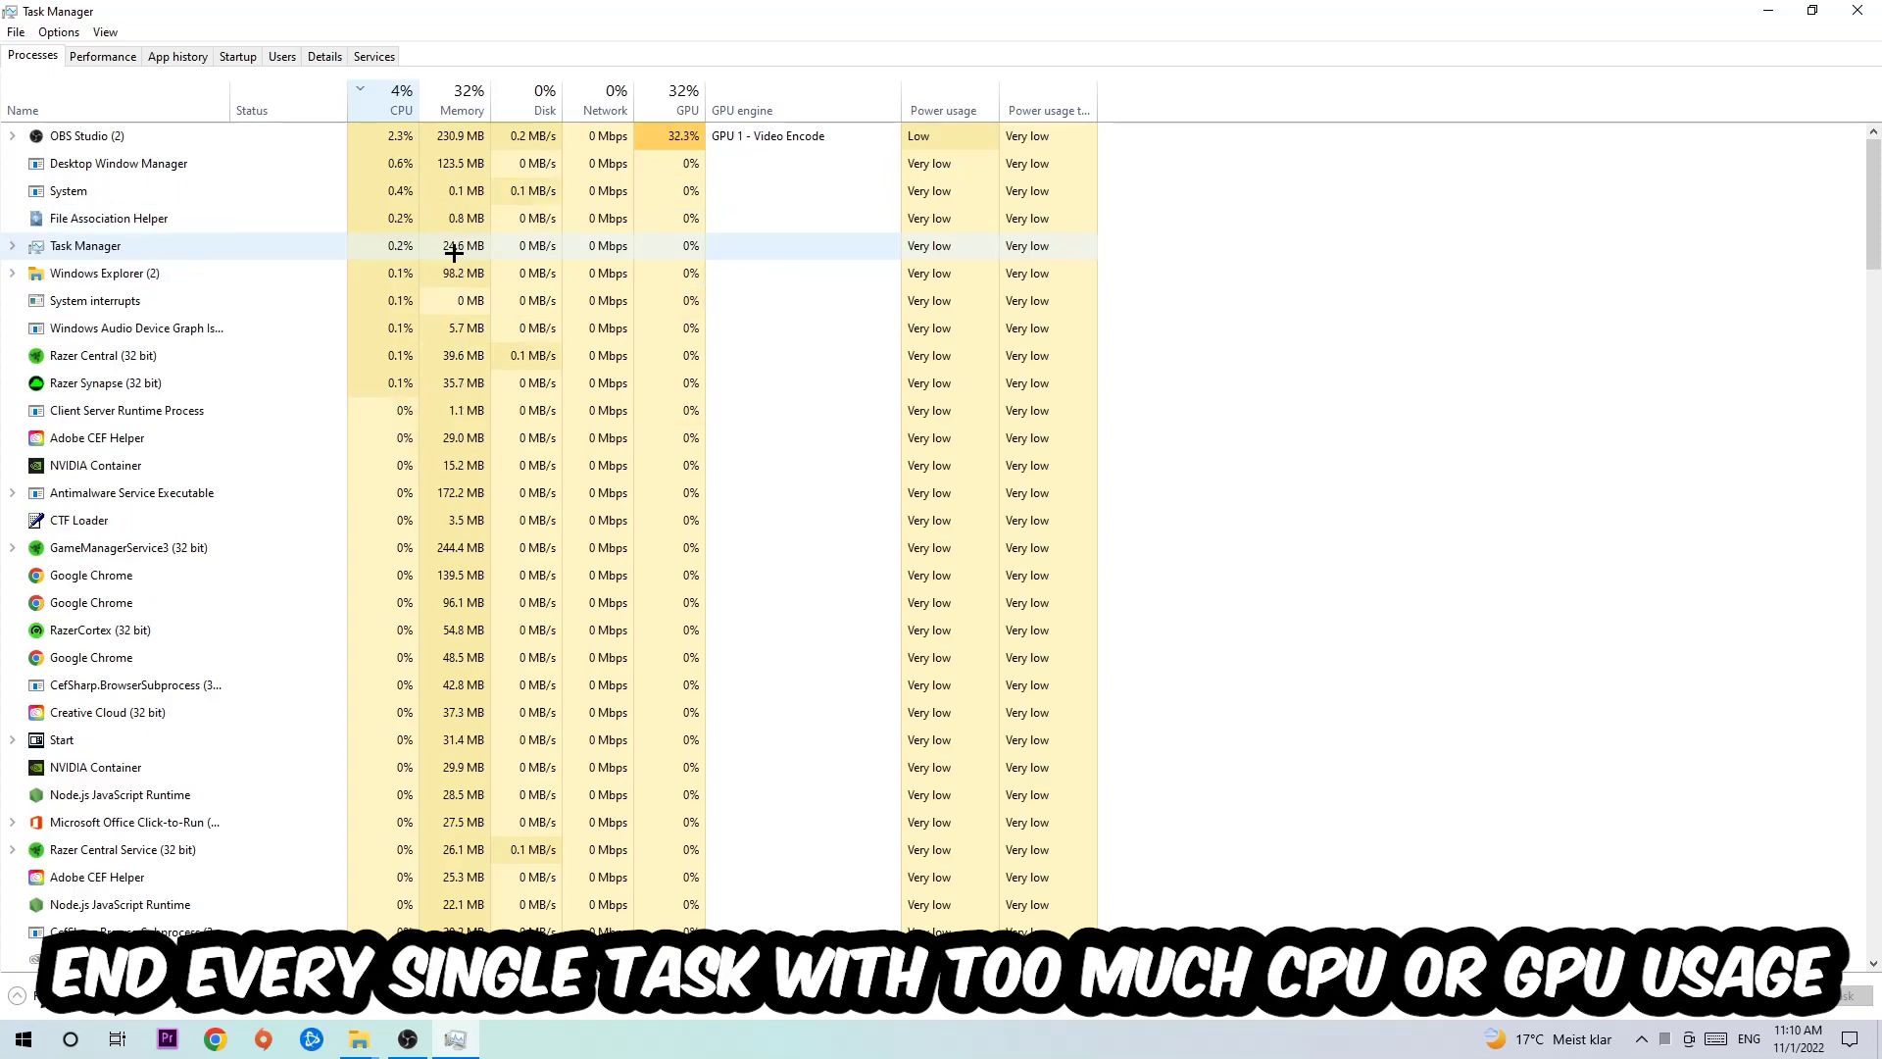
click(660, 98)
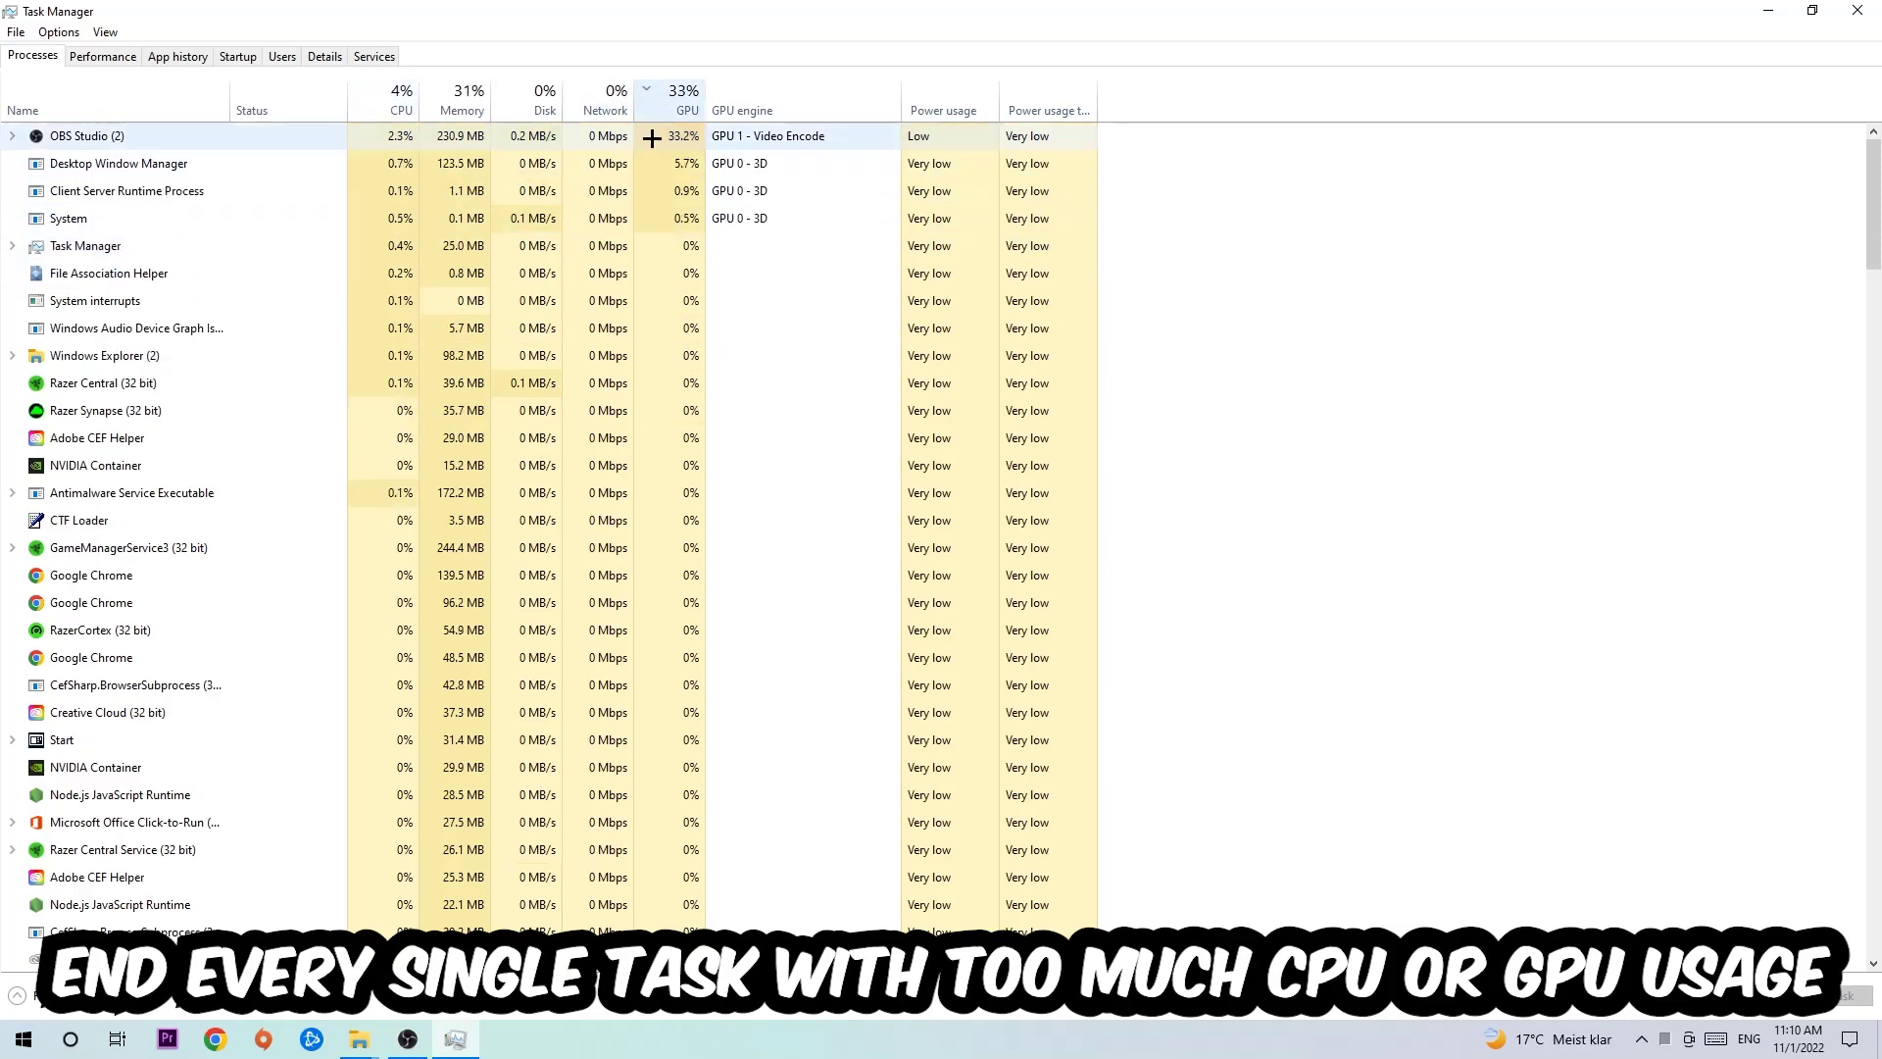
- Select OBS Studio, the top GPU process, close Task Manager, and open Windows Settings
right_click(669, 137)
click(713, 14)
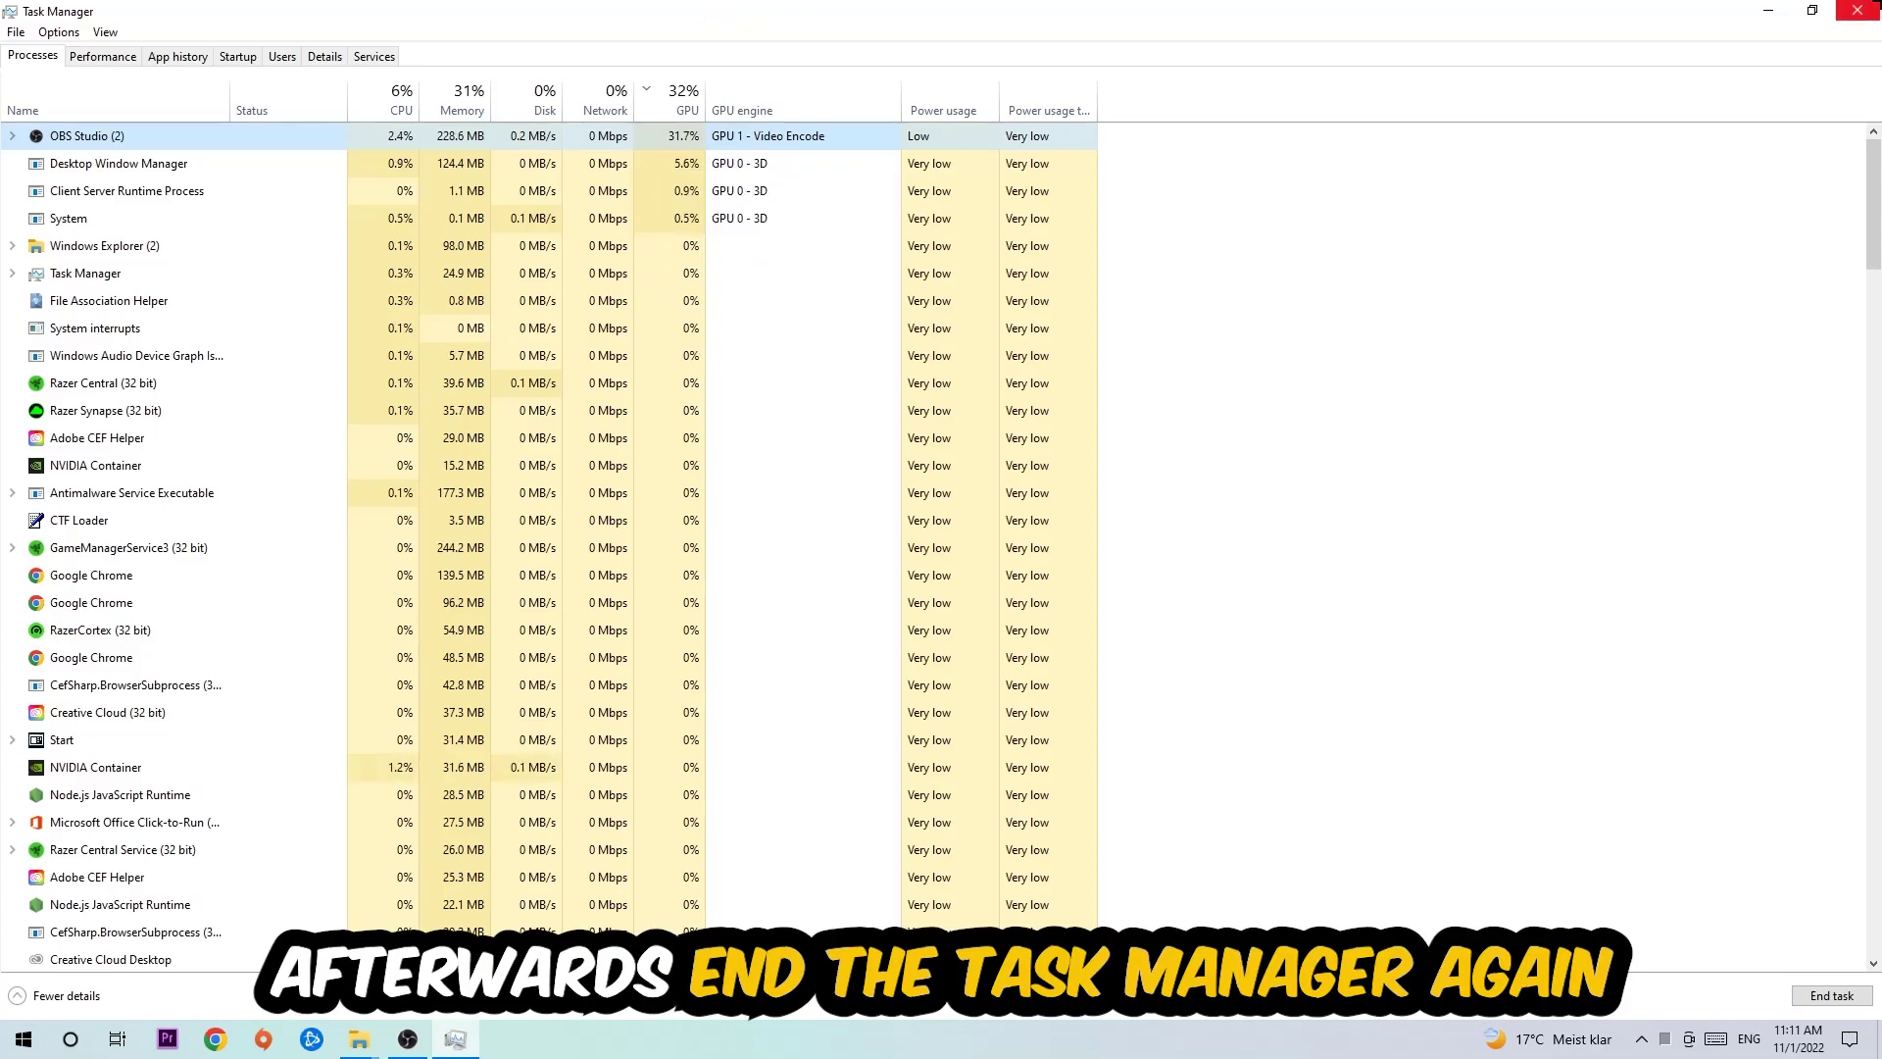
click(1855, 11)
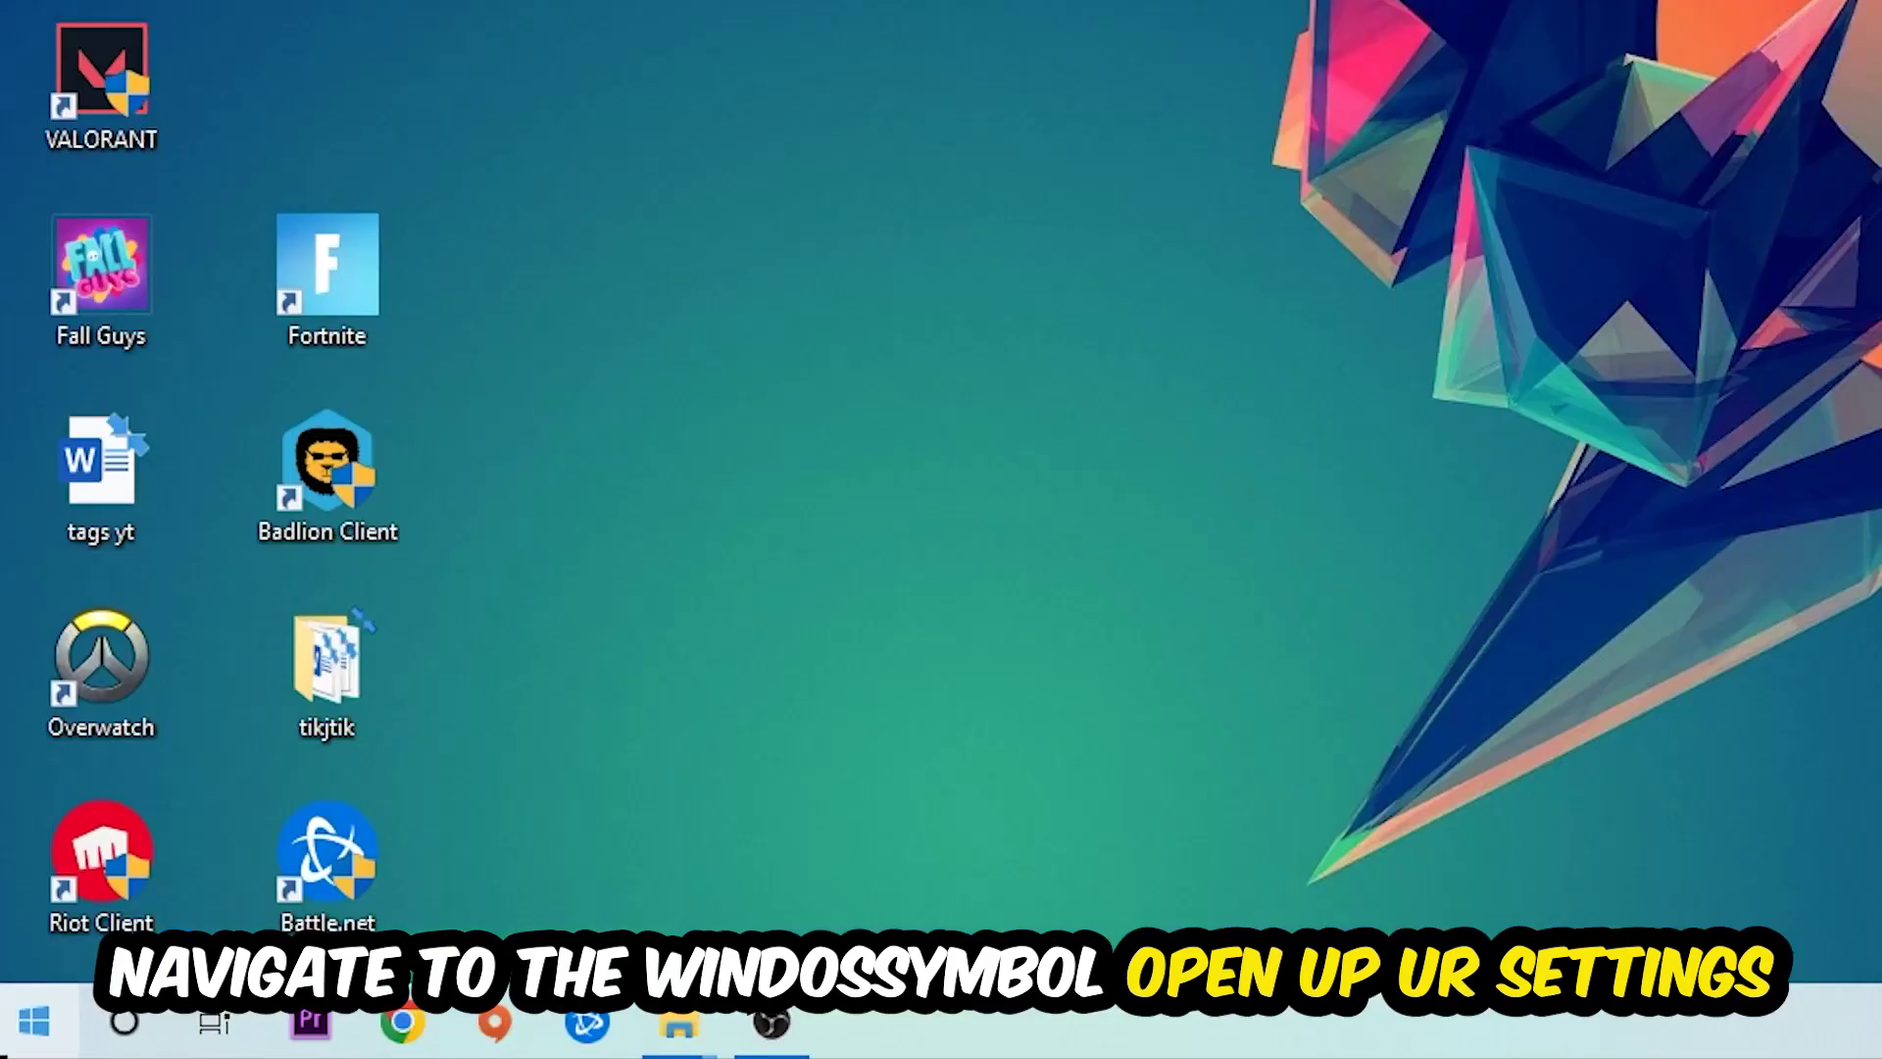
click(22, 1038)
click(27, 845)
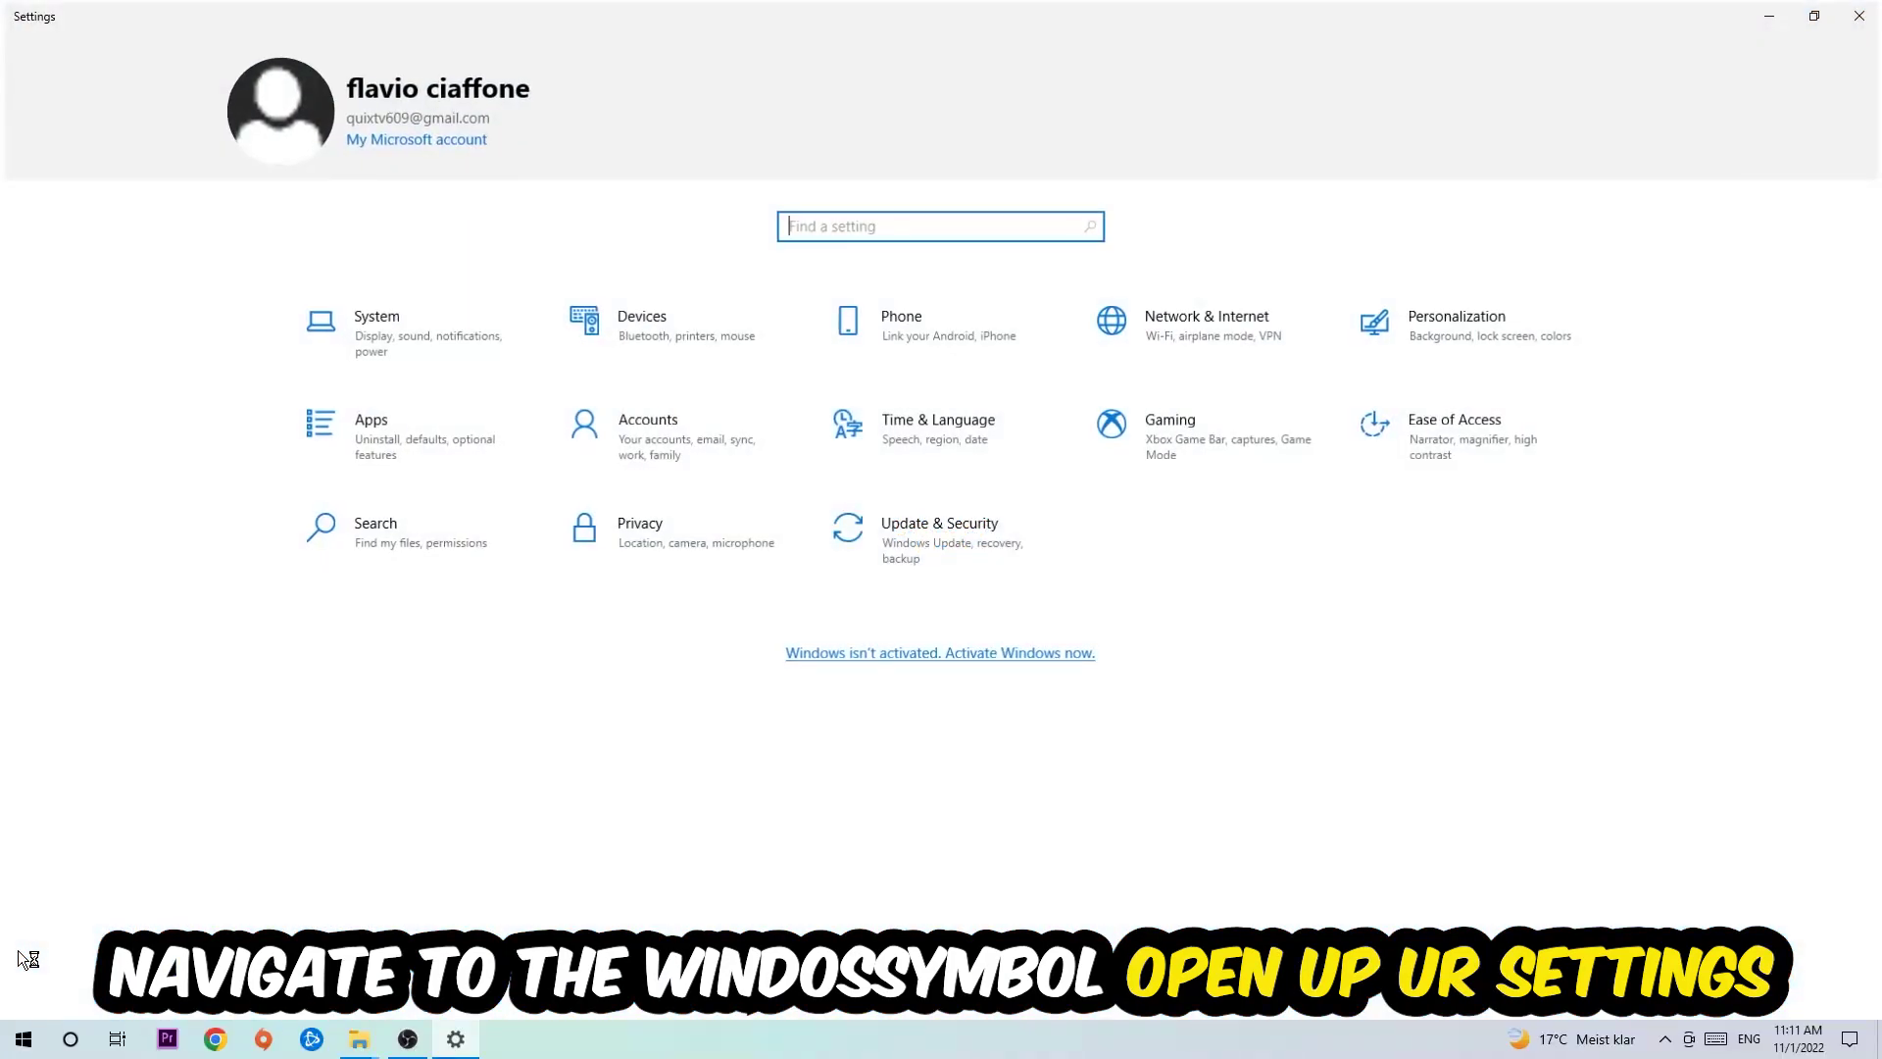
- Confirm Xbox Game Bar and Captures background recording are off and Game Mode is on
click(1173, 426)
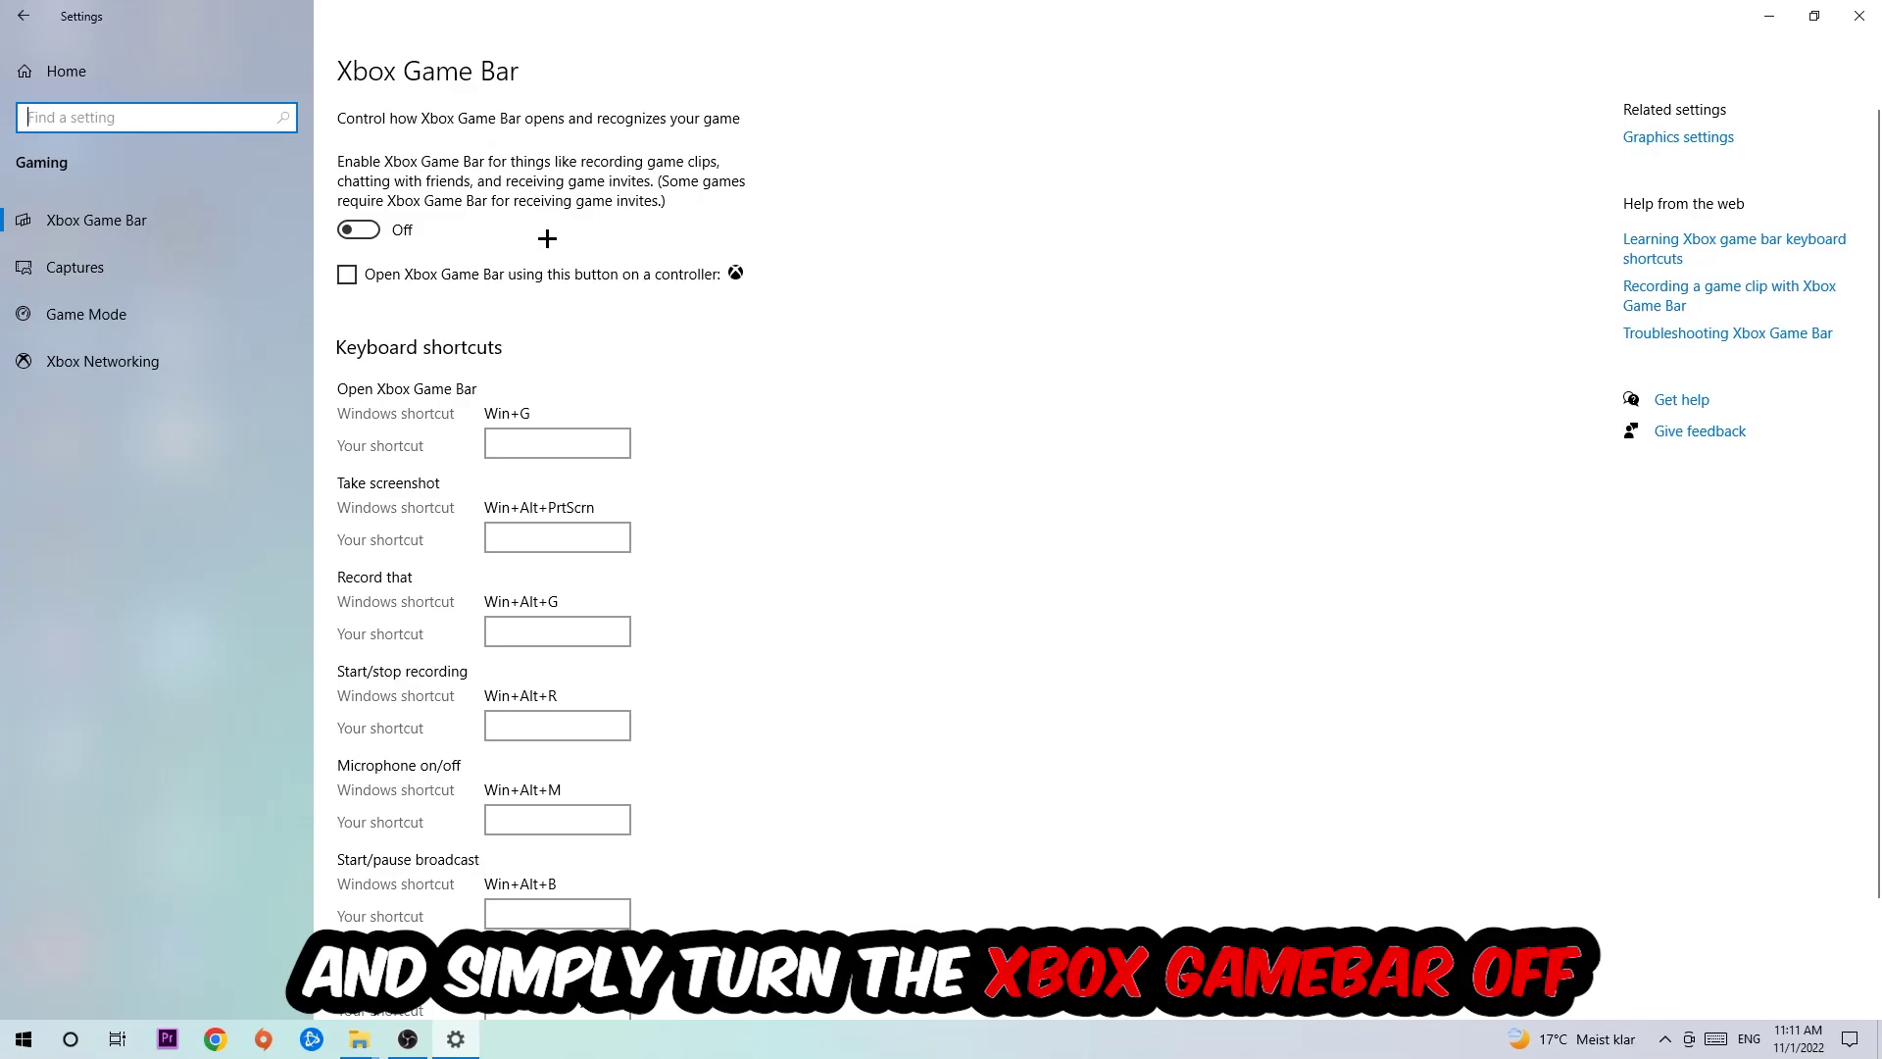
click(161, 265)
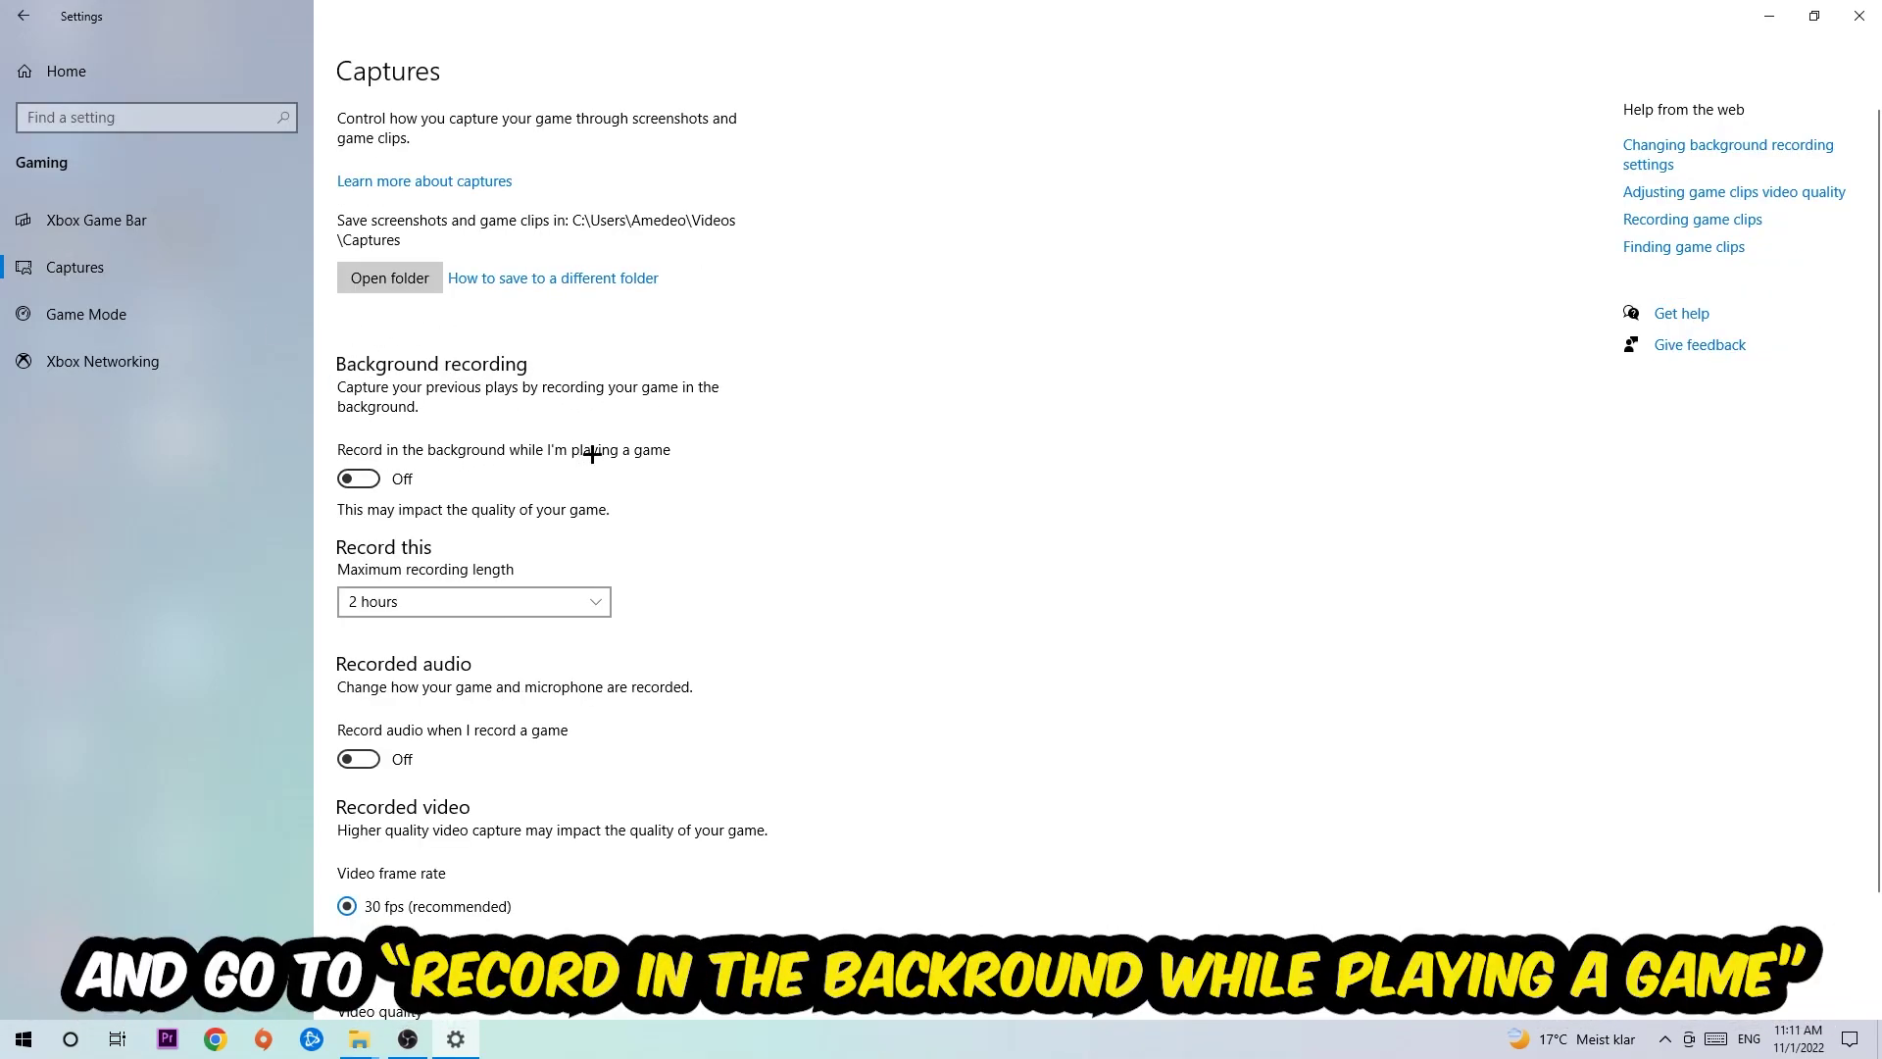
click(75, 318)
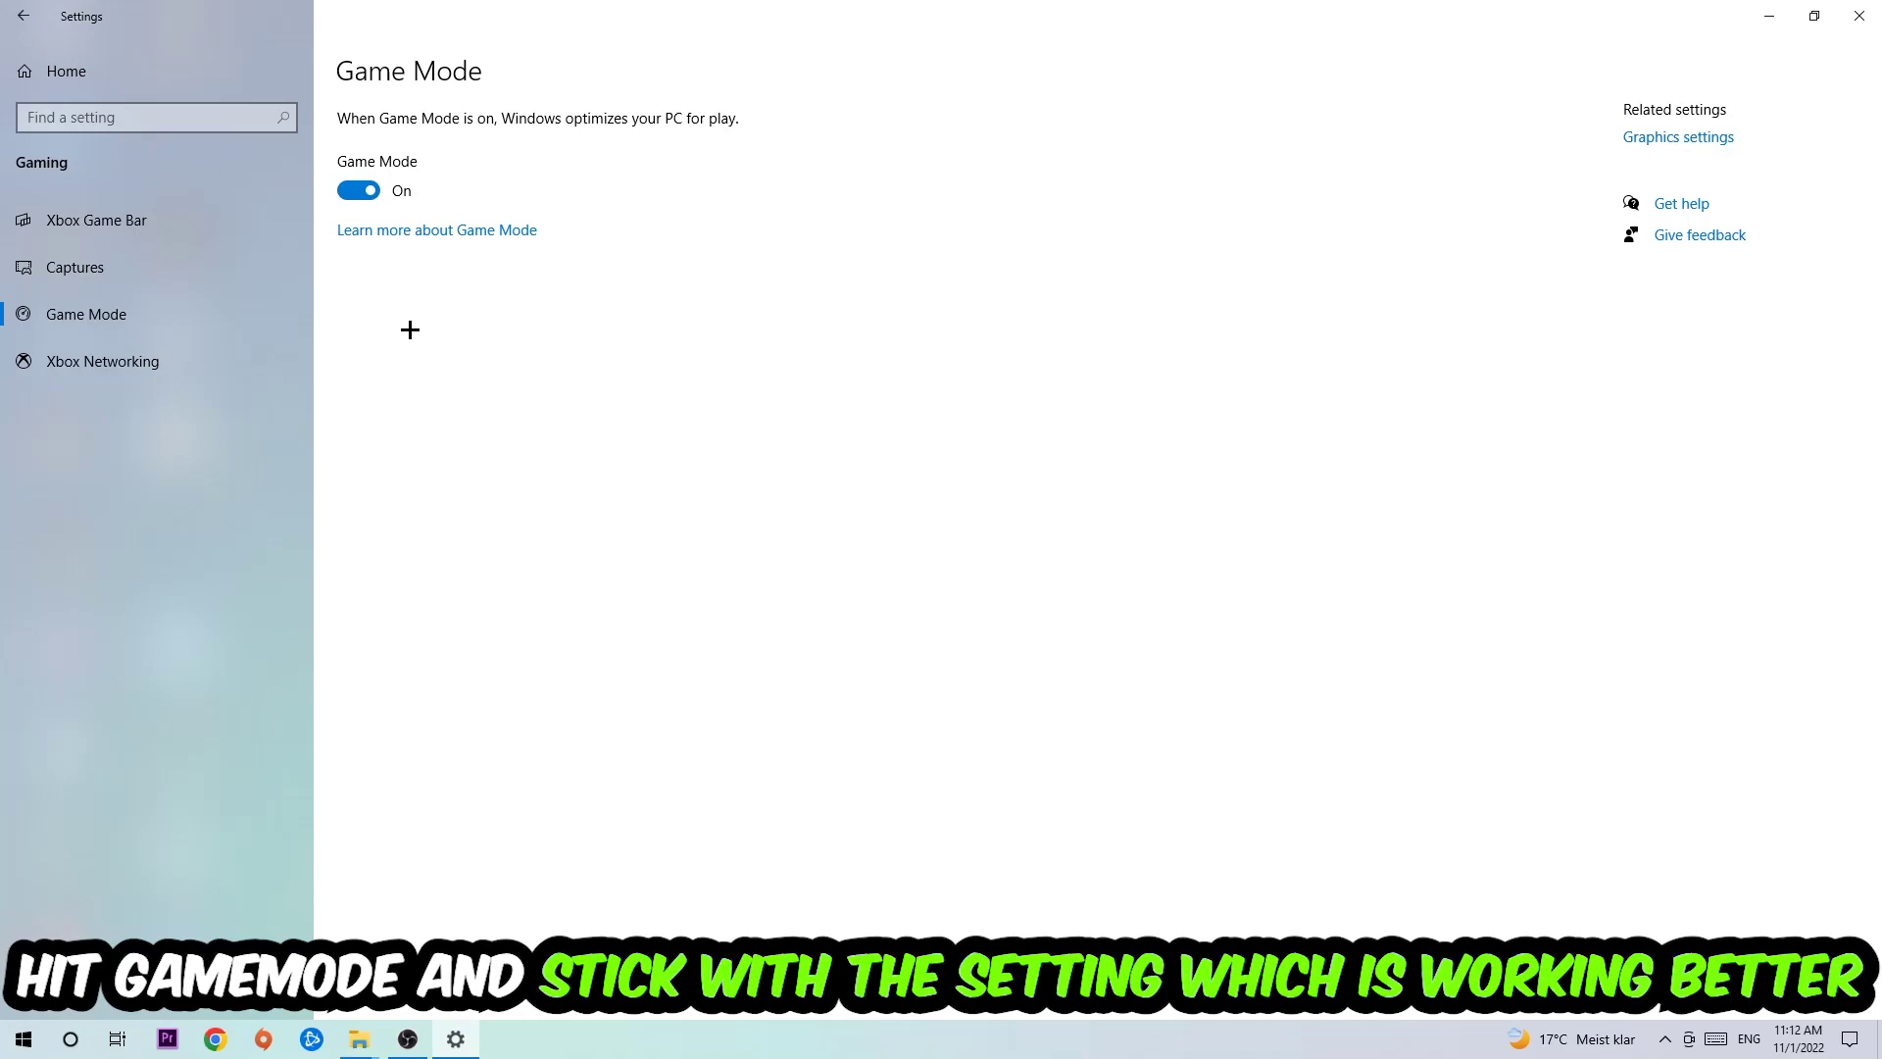
- Go from Settings home to Update & Security to see Windows Update's up-to-date status
click(23, 16)
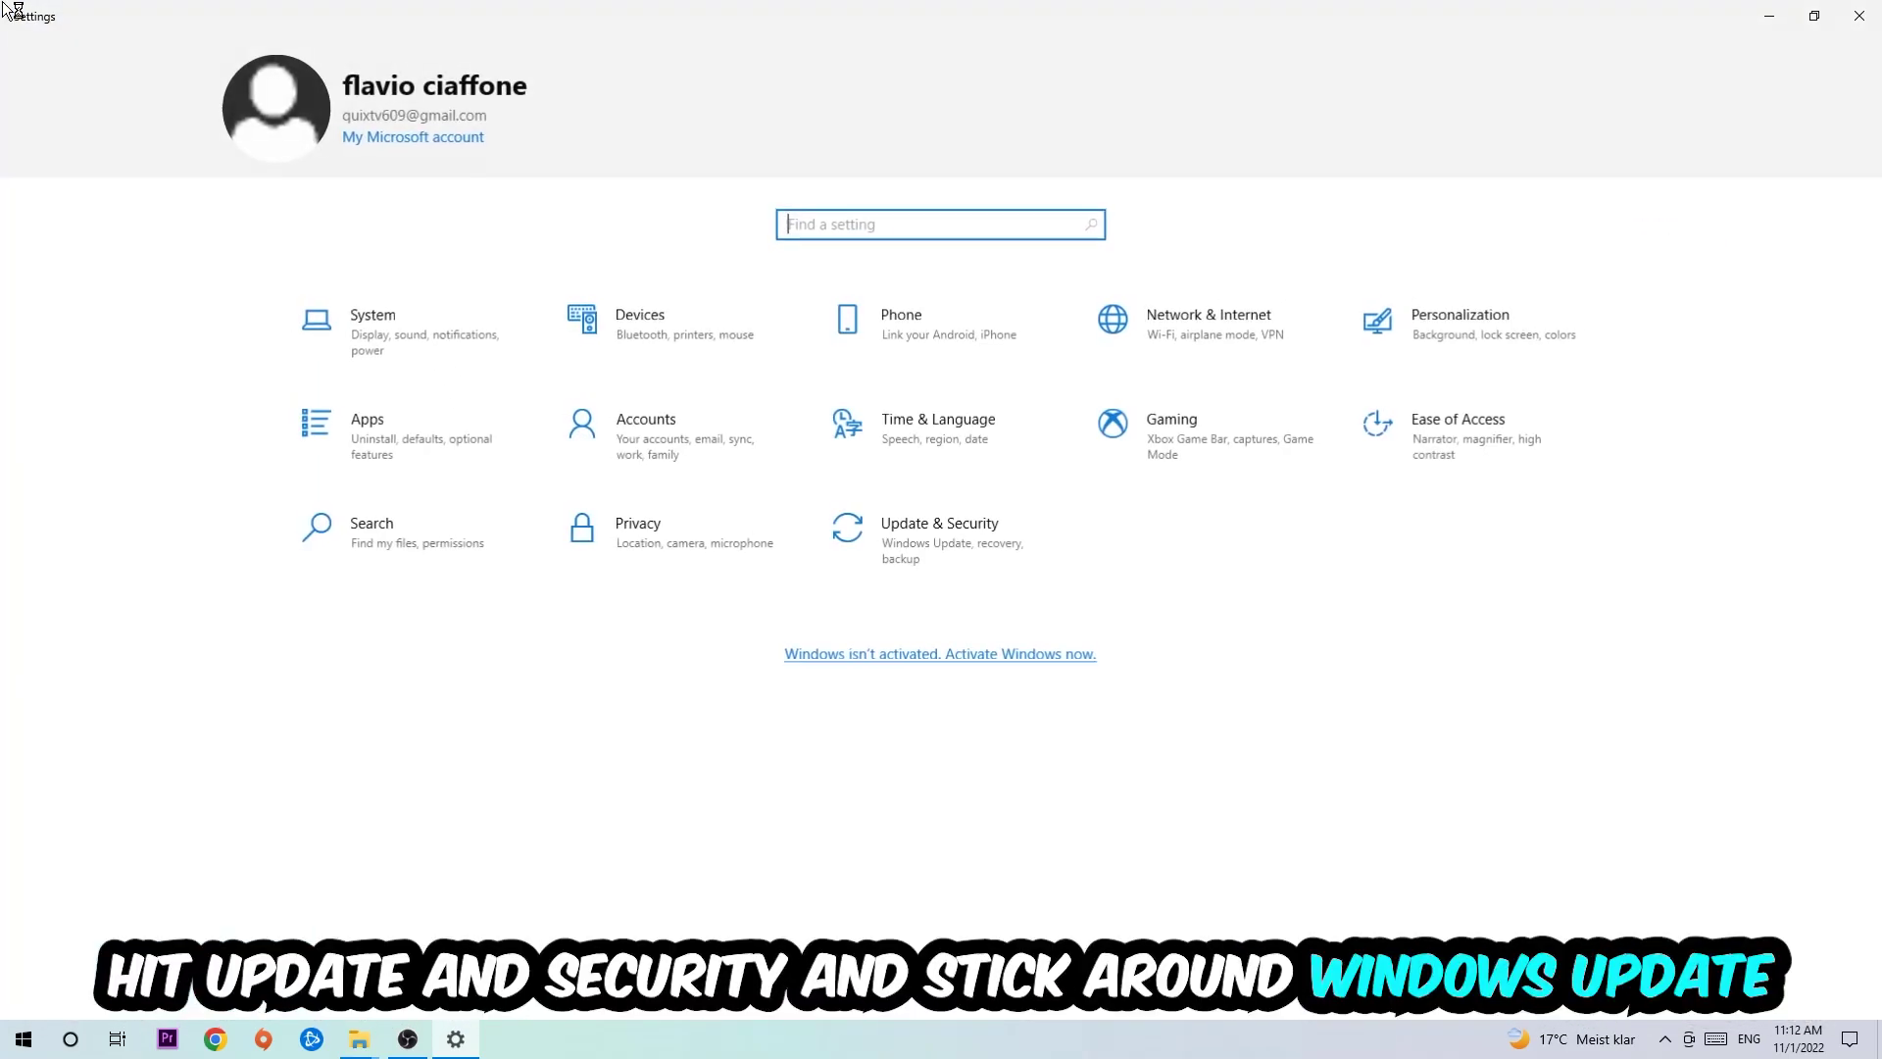
click(911, 552)
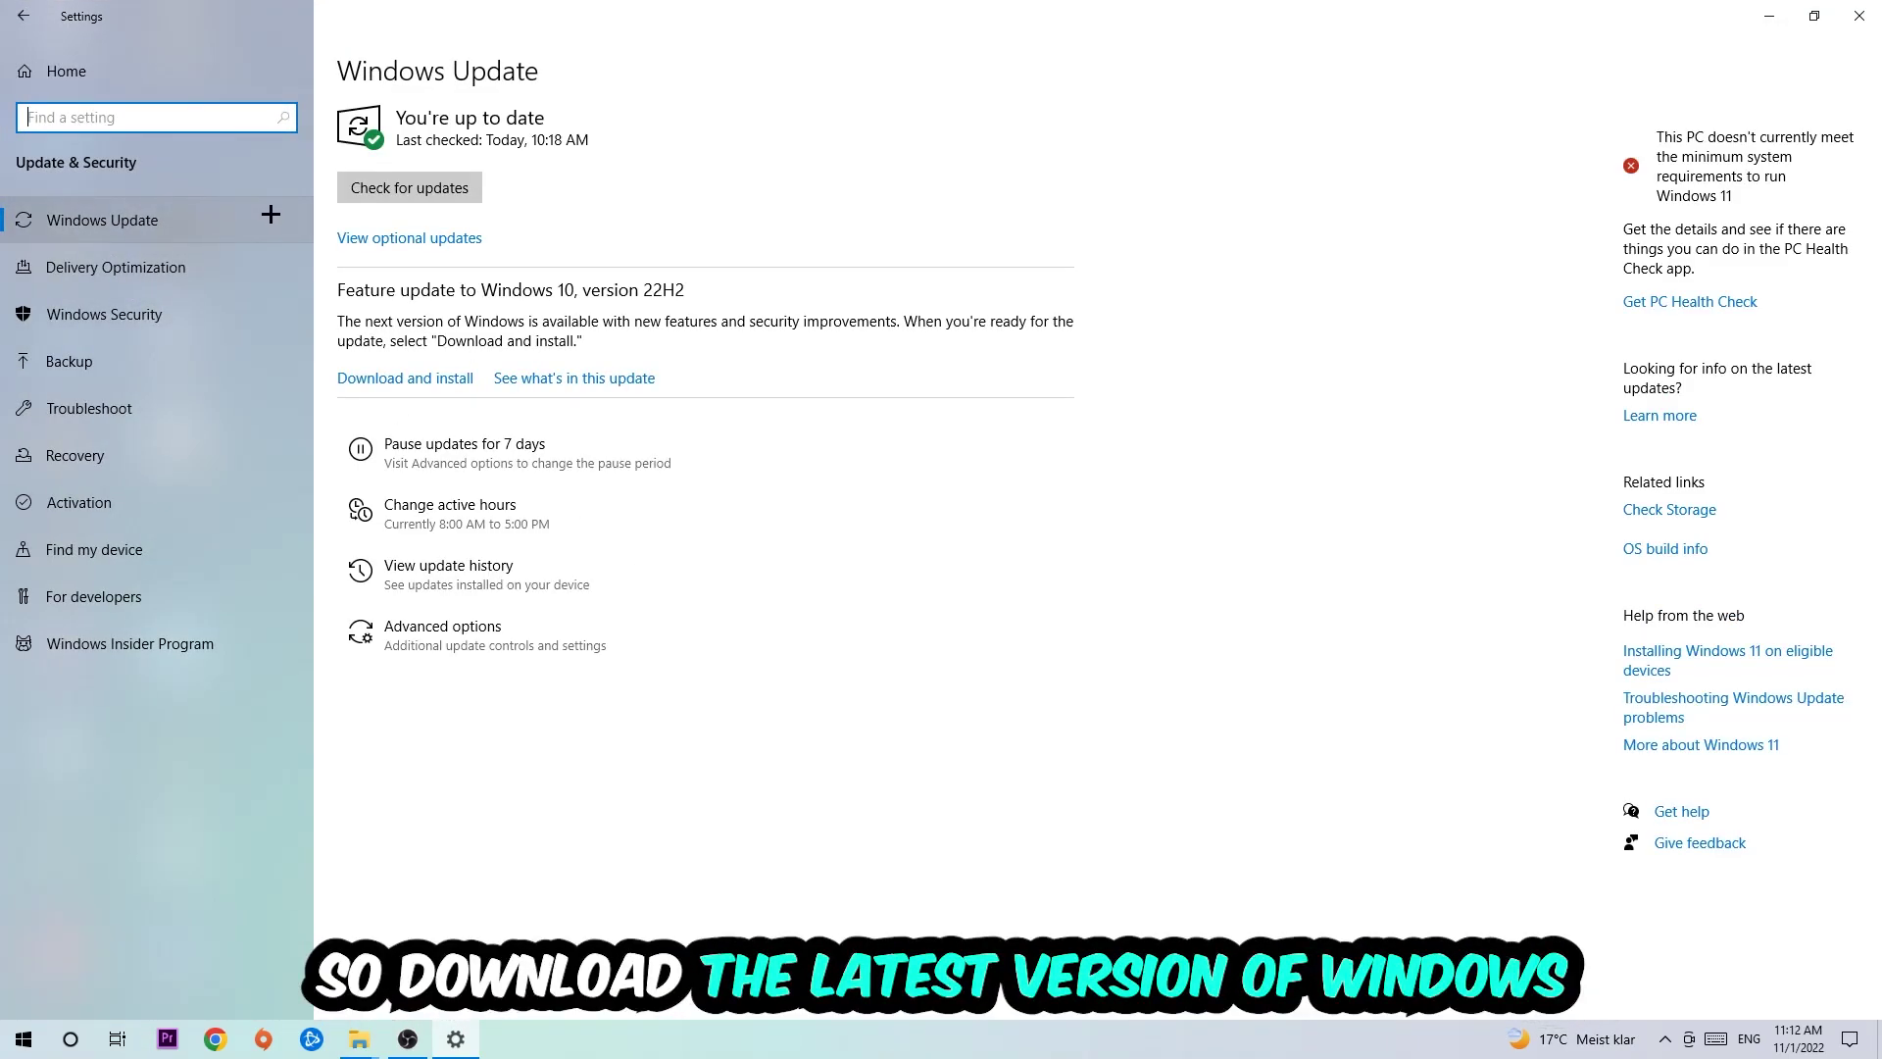
- Close Settings and drag the NVIDIA 512.77 driver icon slightly lower on the desktop
click(1860, 15)
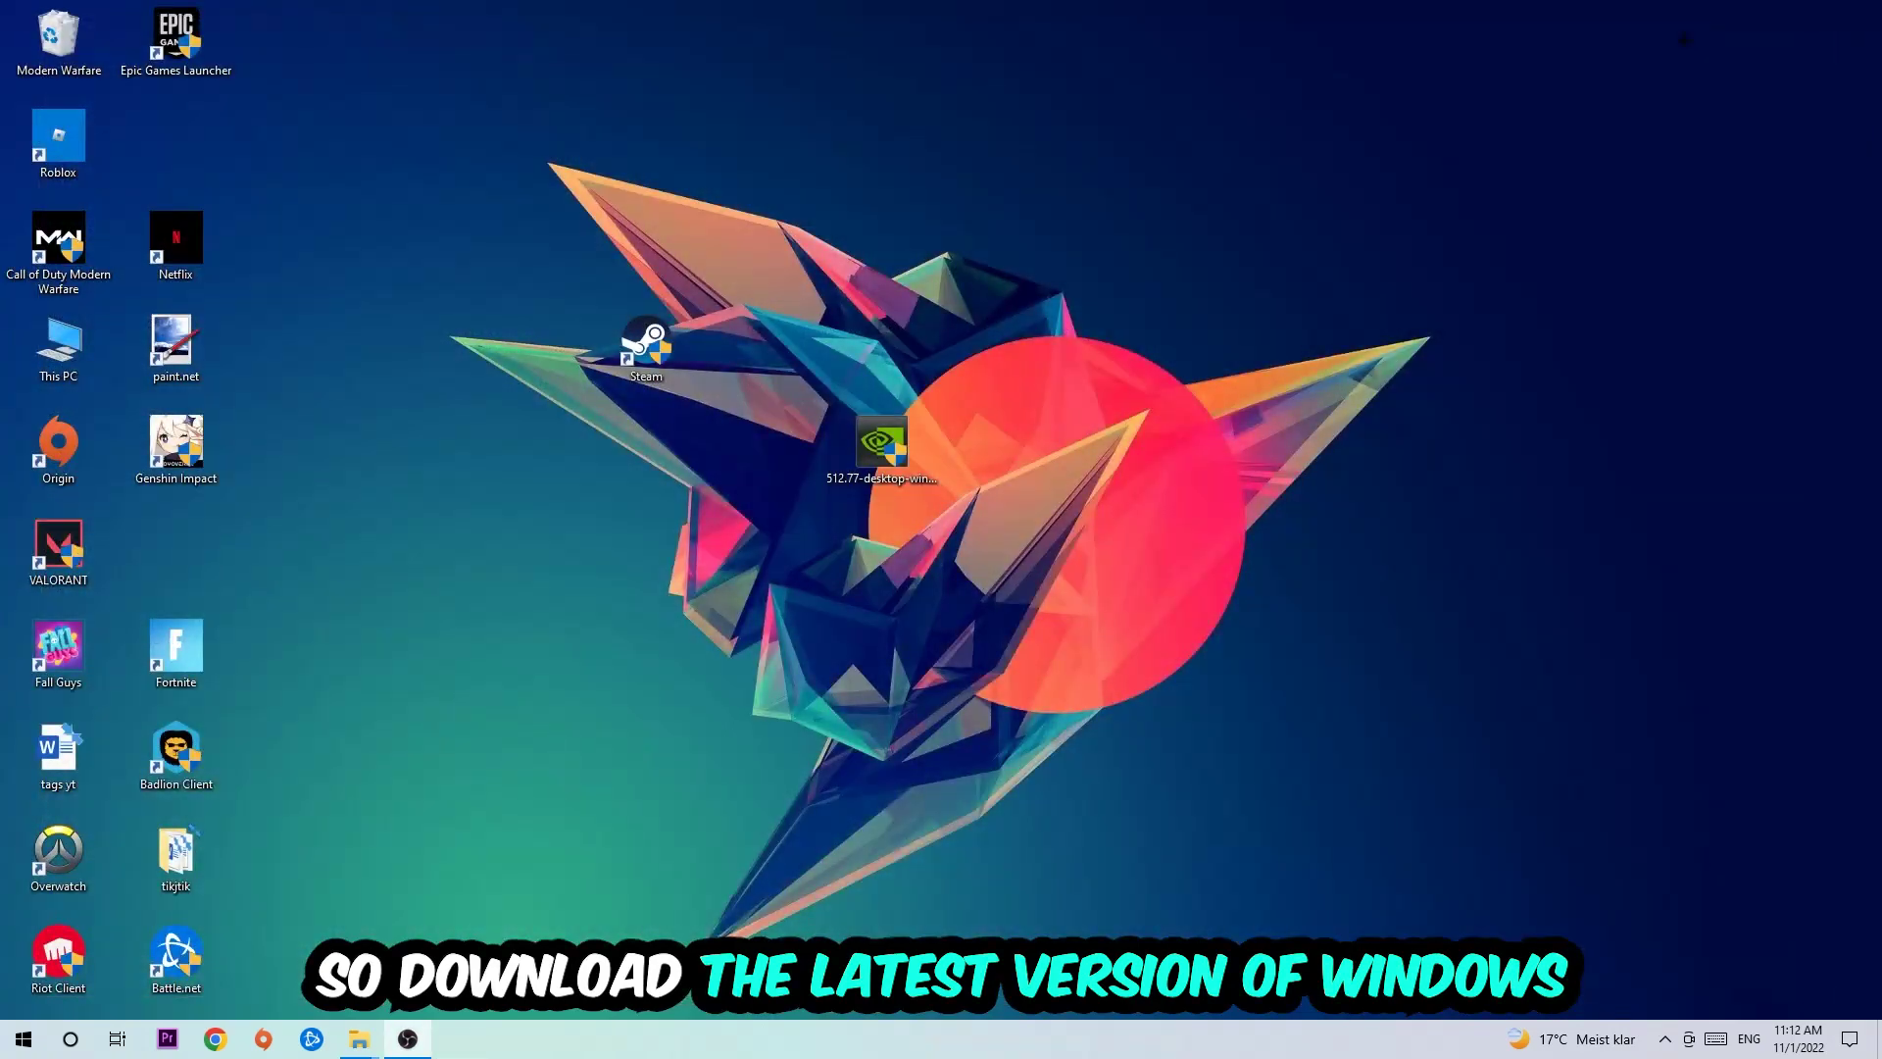
drag(883, 442, 882, 544)
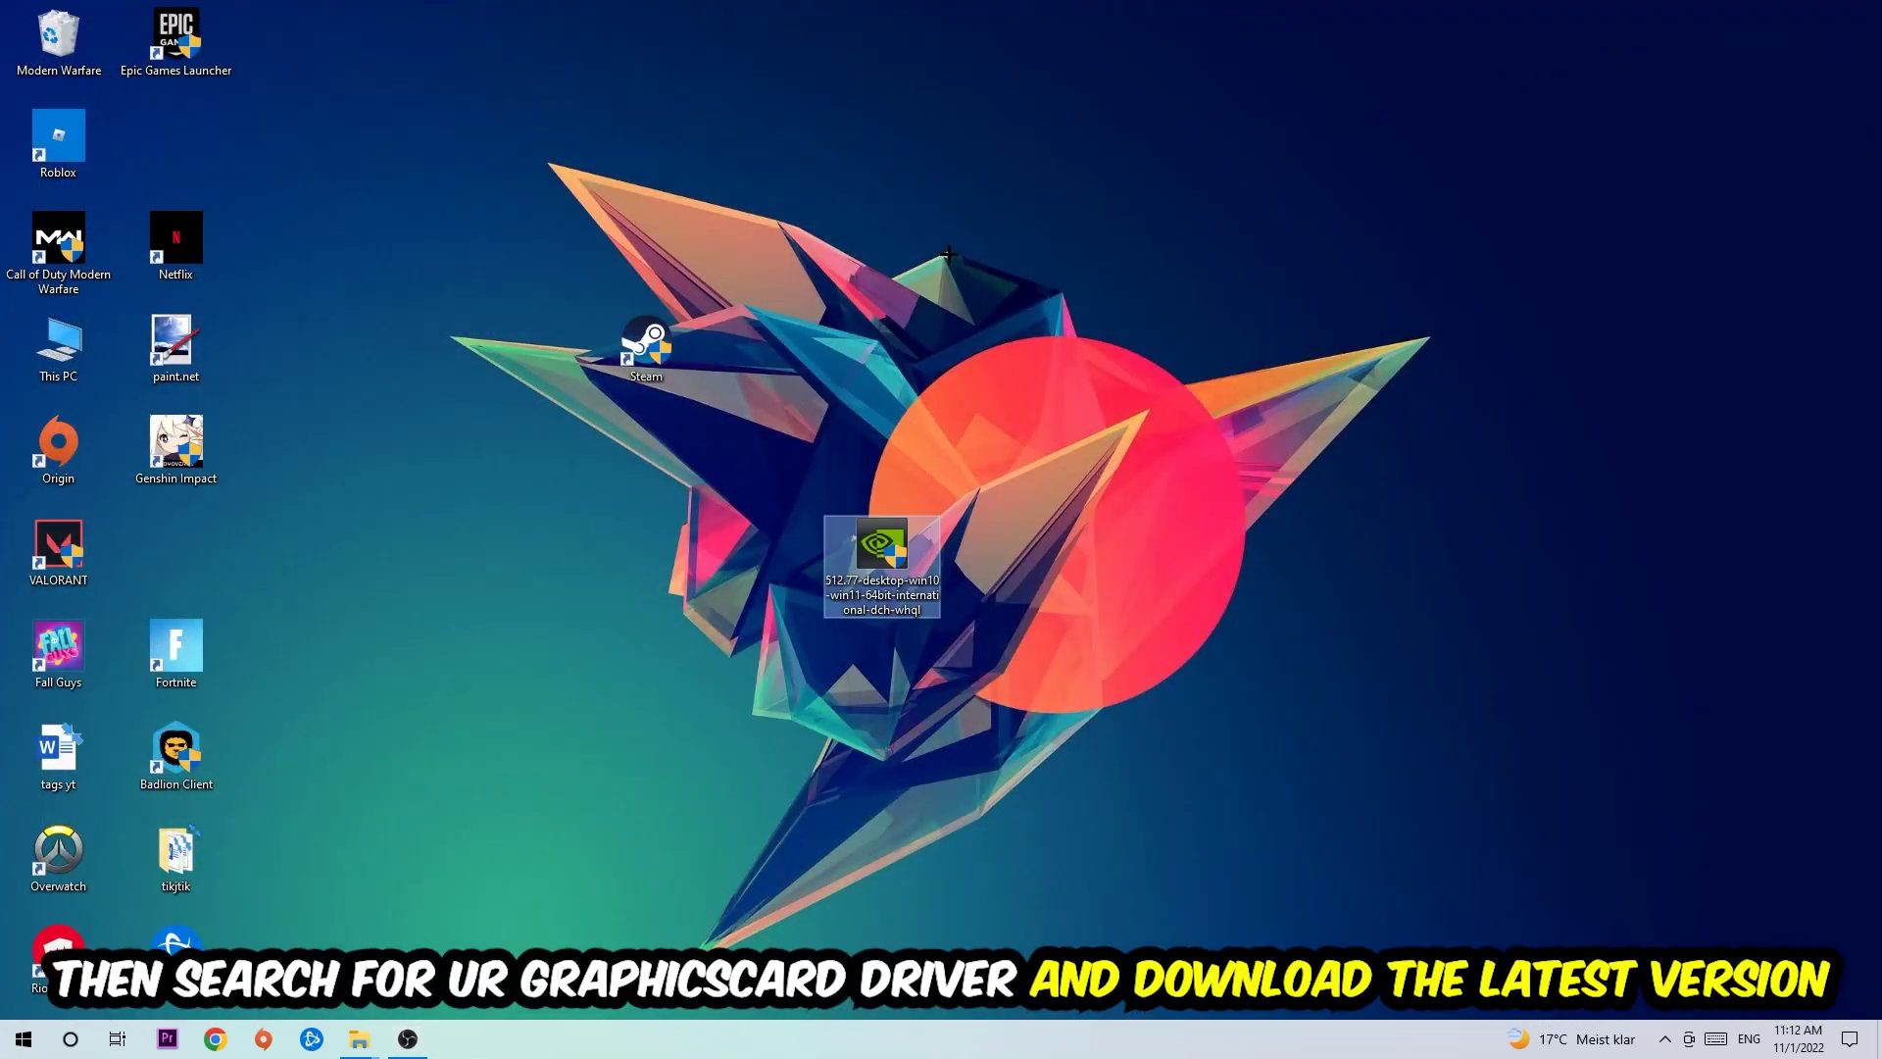